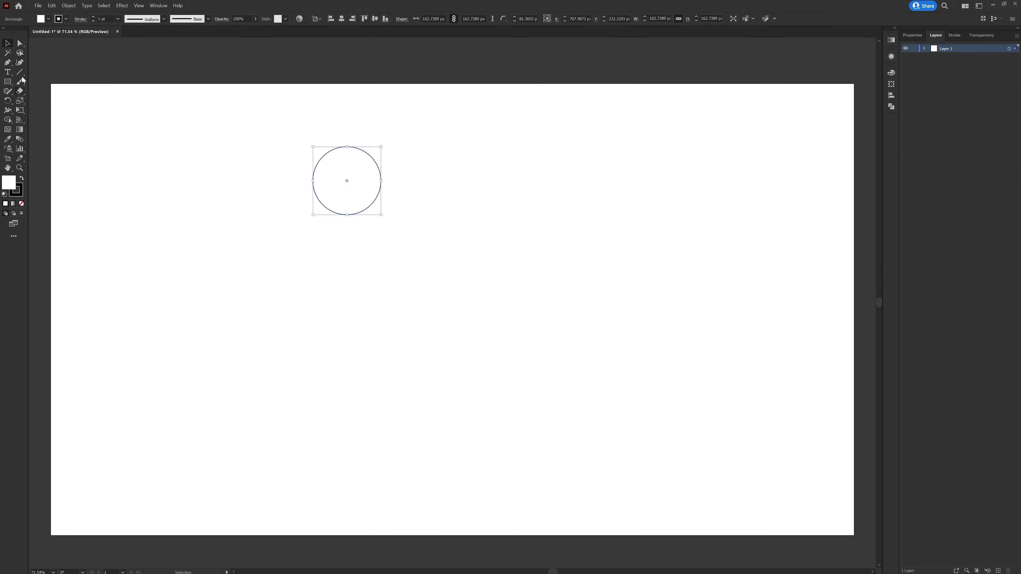
Adjust the neck and shirt shapes, then import Jump Animation Tut as a composition retaining layer sizes.
left_click_drag(310, 310, 310, 307)
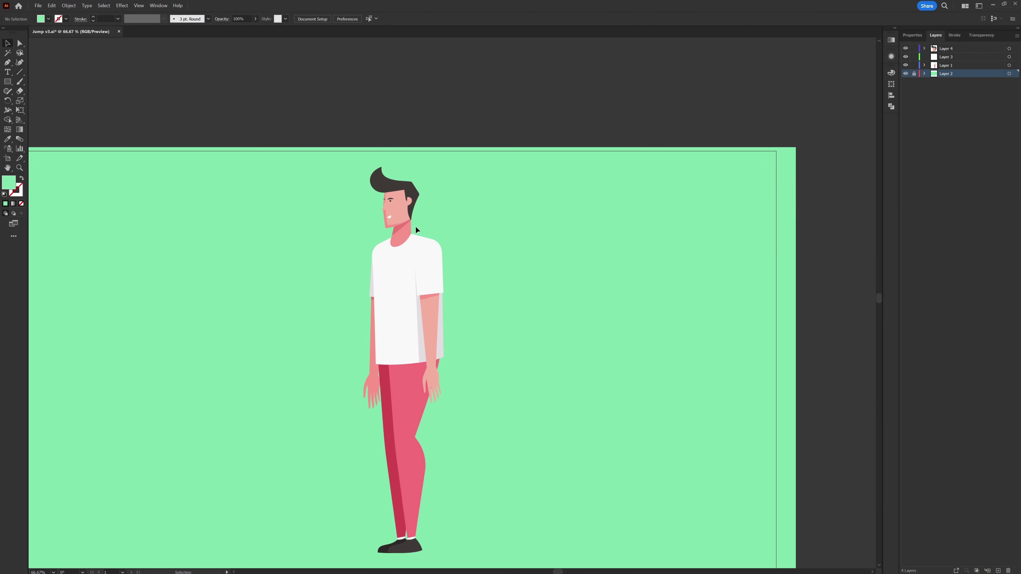
left_click(397, 242)
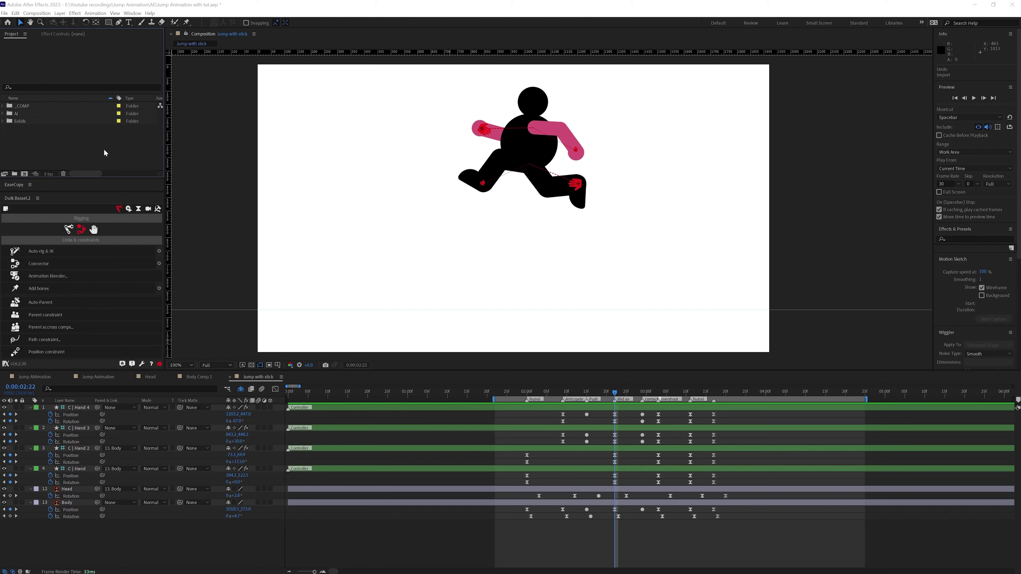
double_click(104, 153)
left_click(239, 393)
left_click(255, 410)
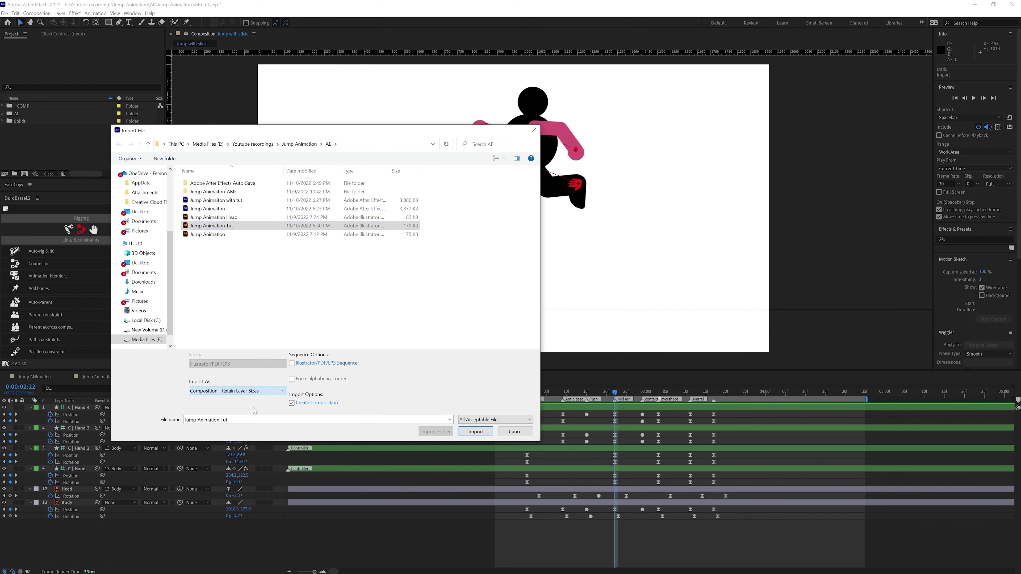
left_click(467, 436)
double_click(40, 121)
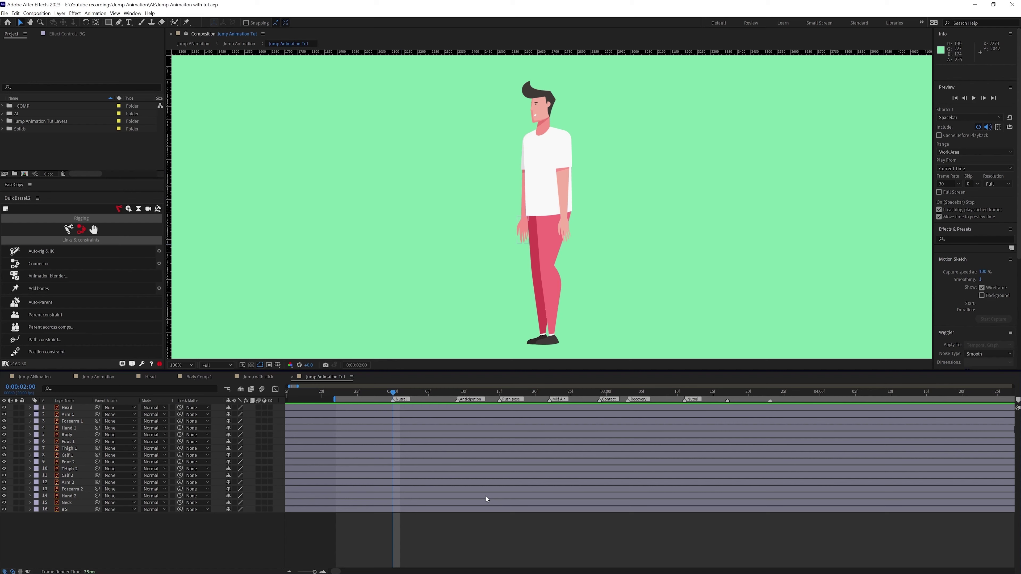
Solo the Arm 1, Forearm 1 and Hand 1 layers and parent Forearm 1 to S | Forearm.
scroll(582, 125, "up", 1)
left_click(67, 414)
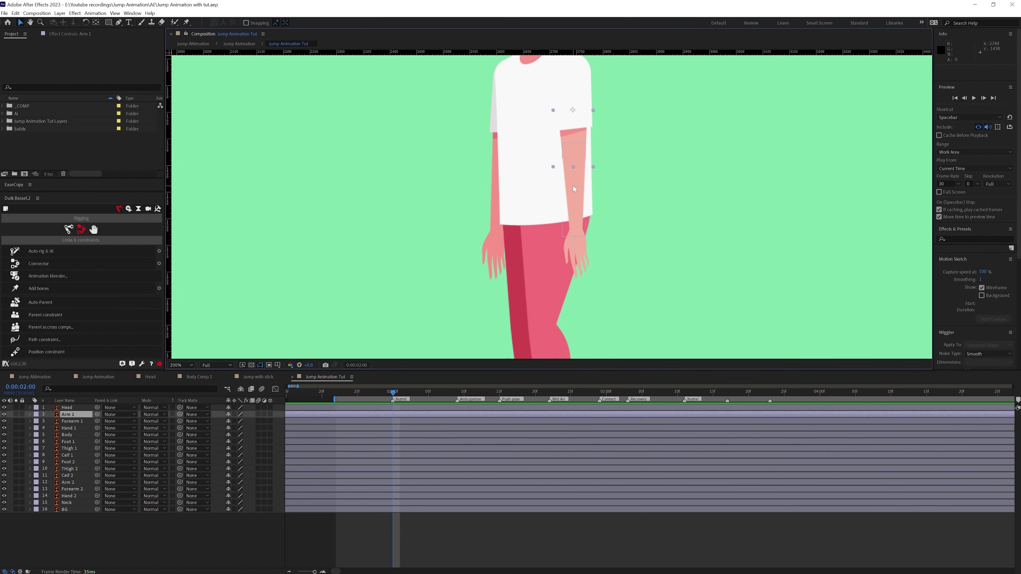
left_click(68, 427, "shift")
key("t")
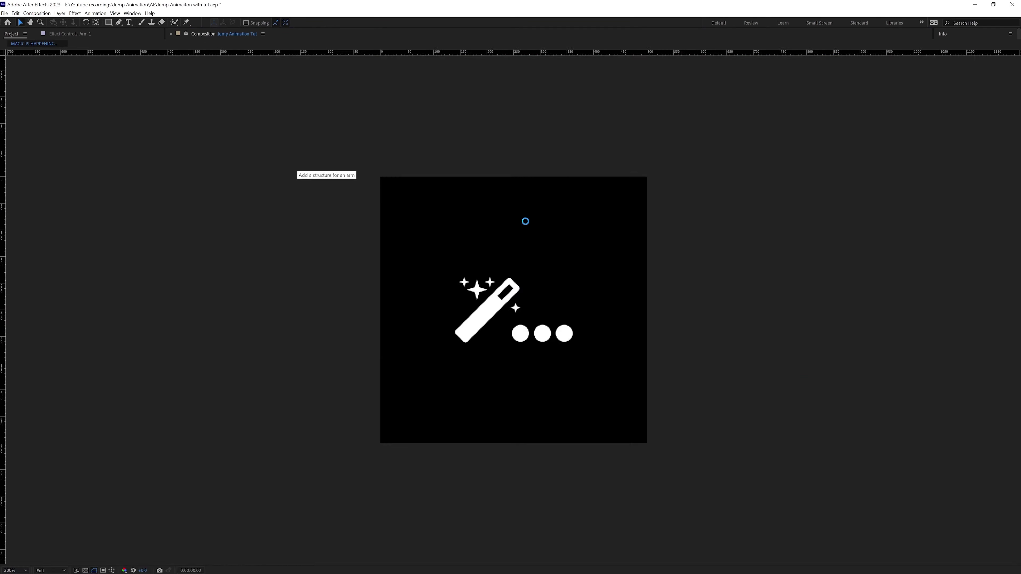
scroll(451, 207, "up", 2)
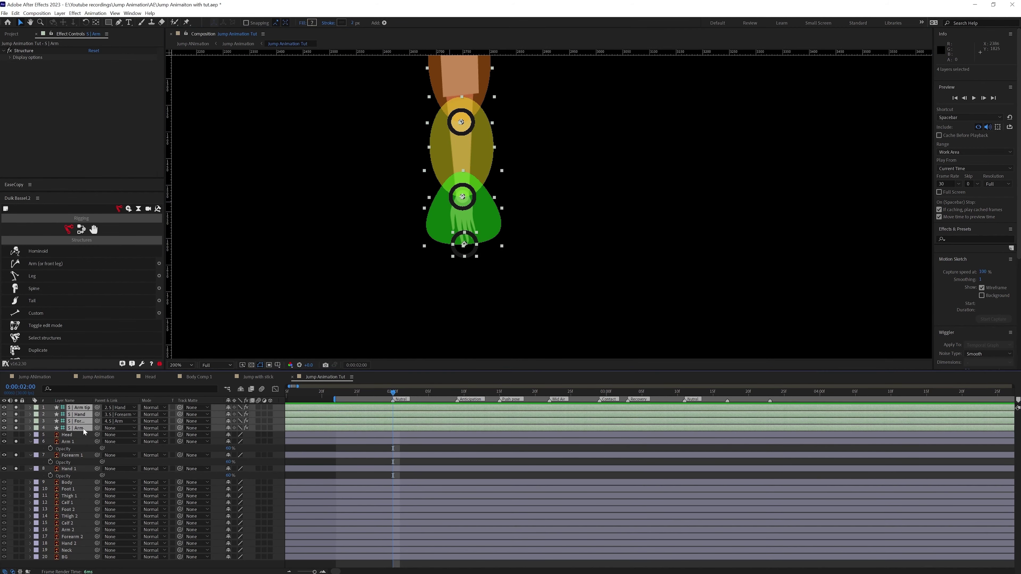
left_click_drag(97, 455, 80, 430)
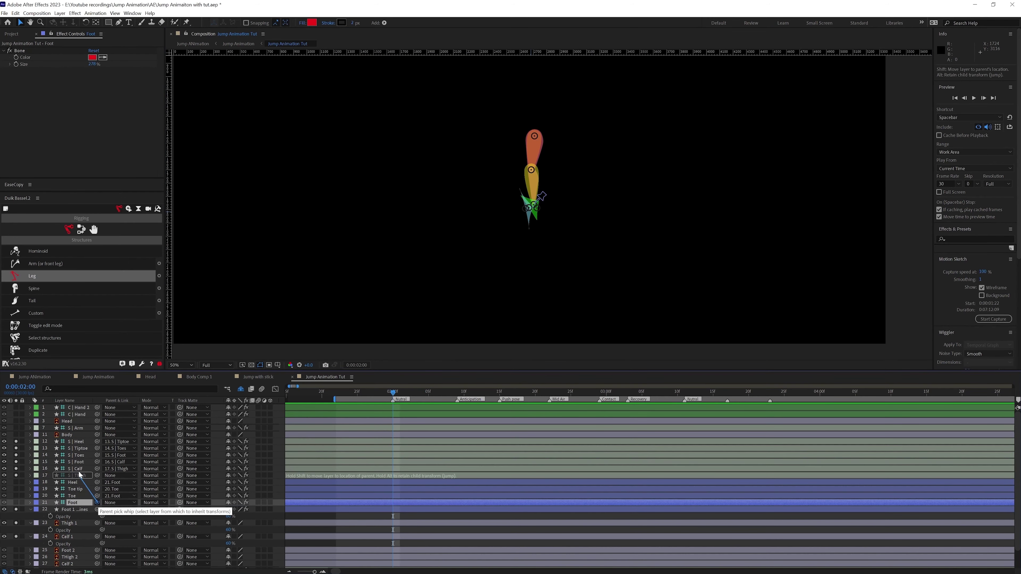
Parent Thigh 1 and Calf 1 to their leg structures and select the leg structure layers.
left_click_drag(102, 523, 78, 475)
left_click_drag(102, 536, 79, 468)
left_click(79, 475)
left_click(78, 441, "shift")
left_click(81, 229)
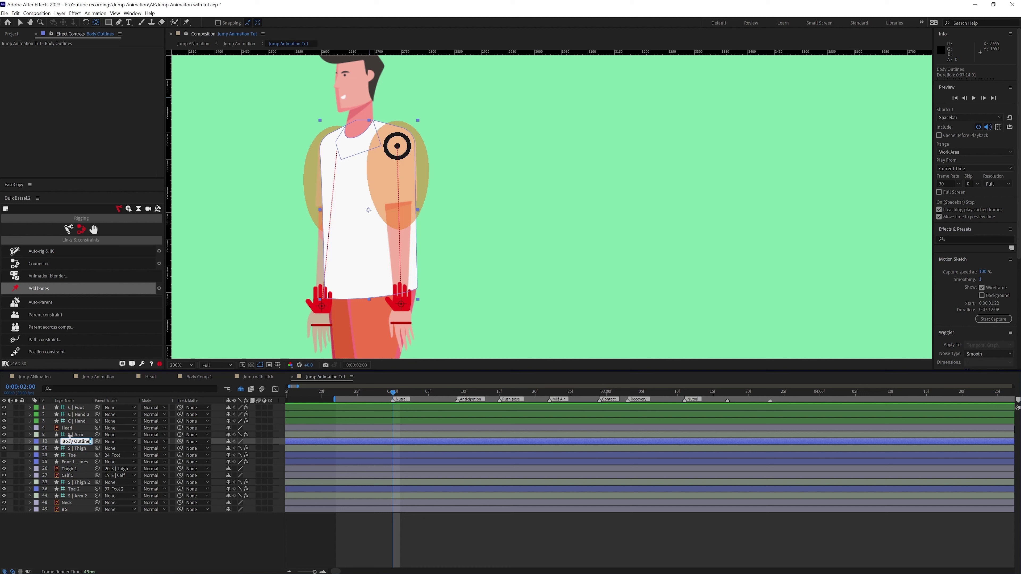
Rename Body Outlines to Body and place four puppet pins up the torso to the neck.
key("BackSpace")
key("Return")
key("ctrl+p")
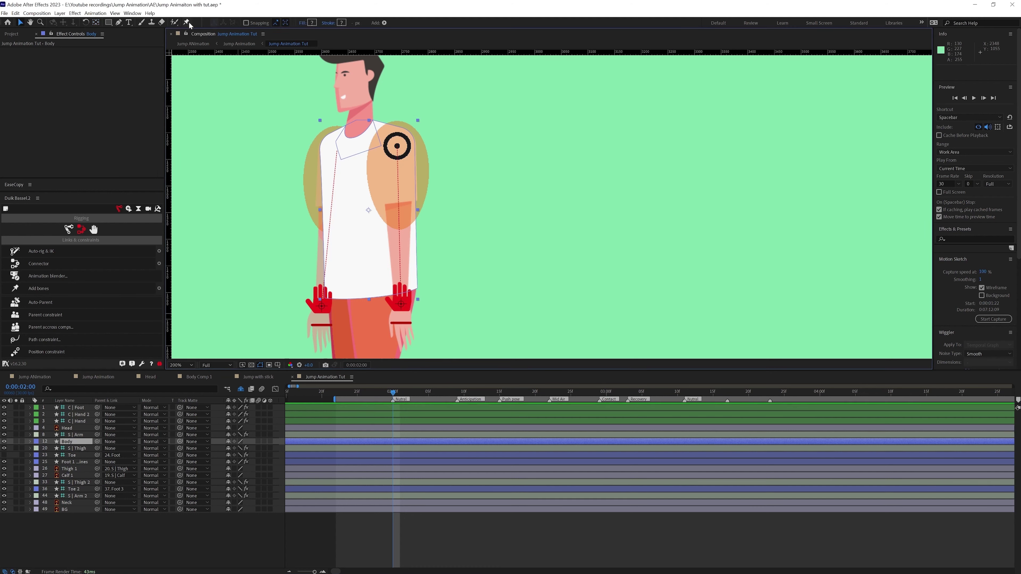
left_click(372, 300)
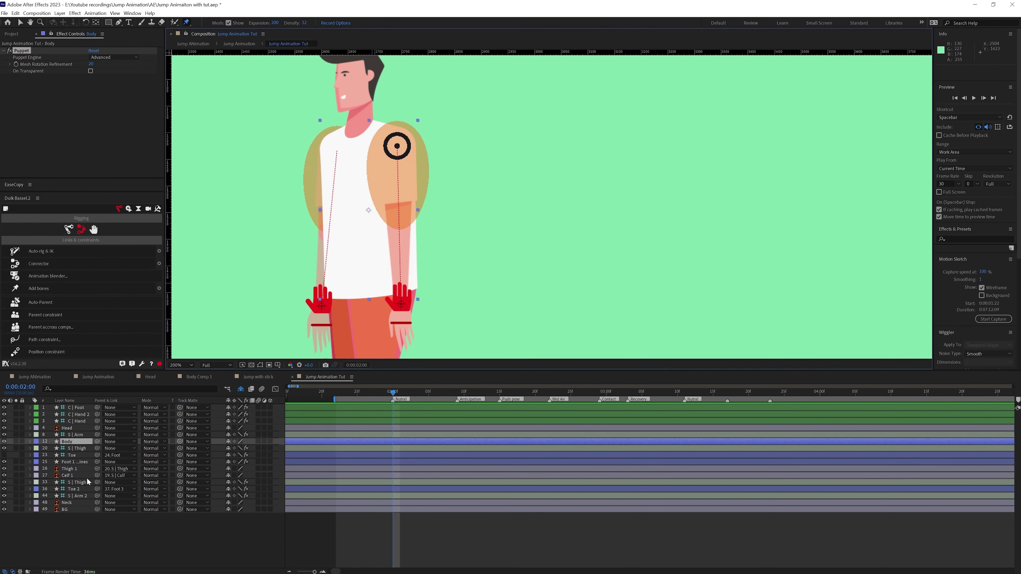
key("ctrl+z")
key("ctrl+shift+z")
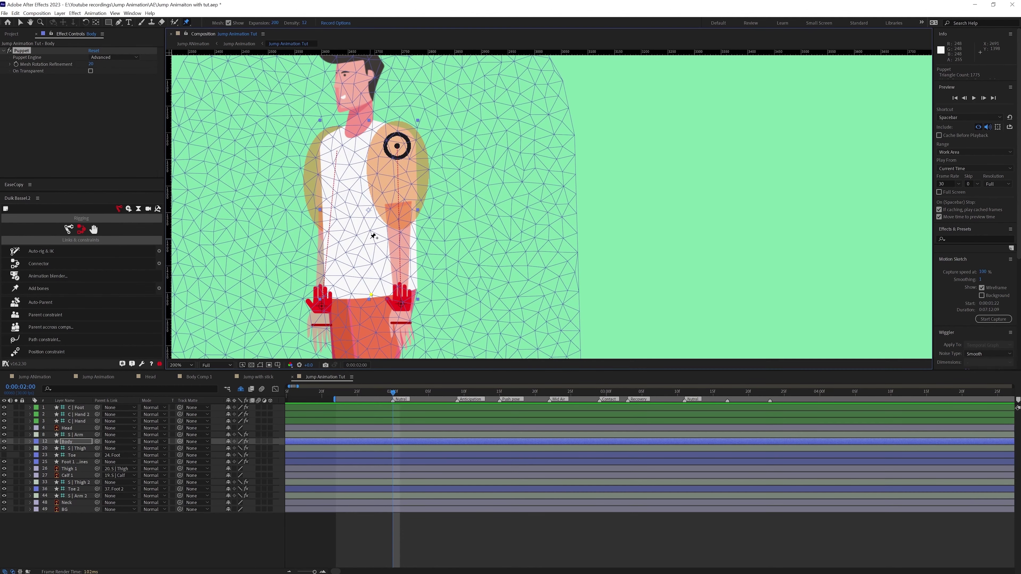
left_click(369, 239)
left_click(364, 175)
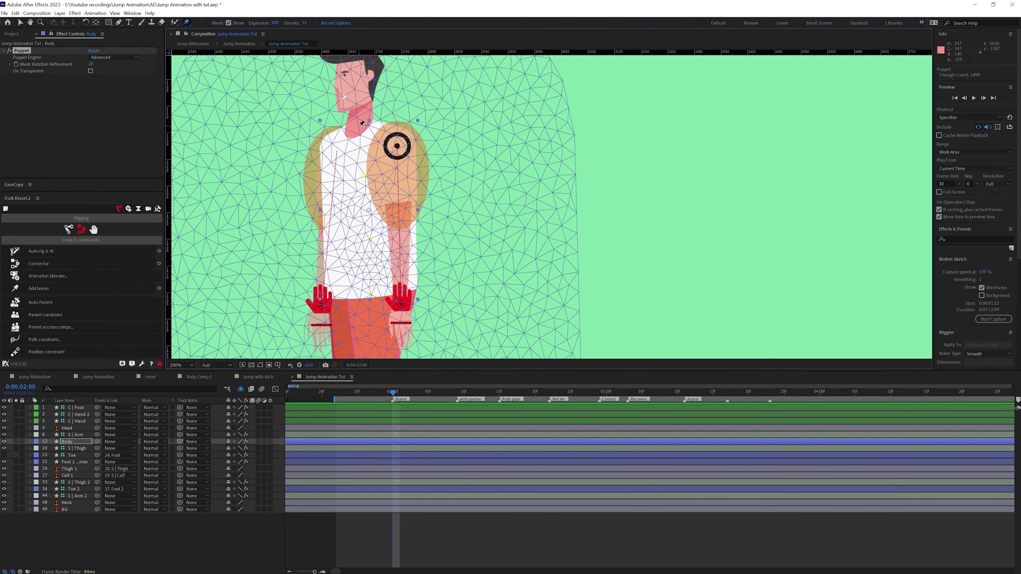
left_click(358, 126)
Select the Body layer's Puppet pins and convert them into Duik bones.
left_click(30, 441)
left_click(38, 455)
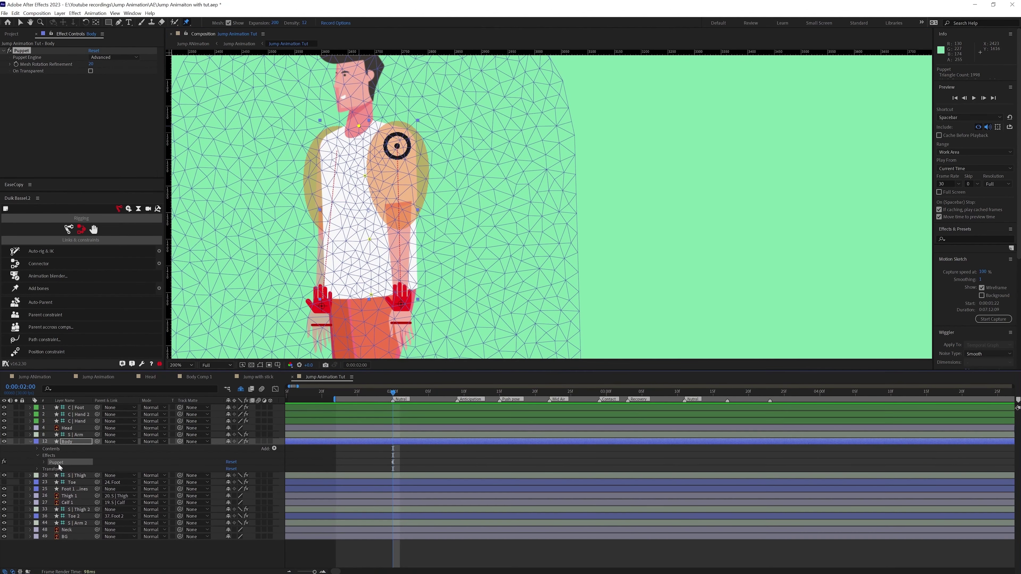
left_click(45, 462)
left_click(121, 293)
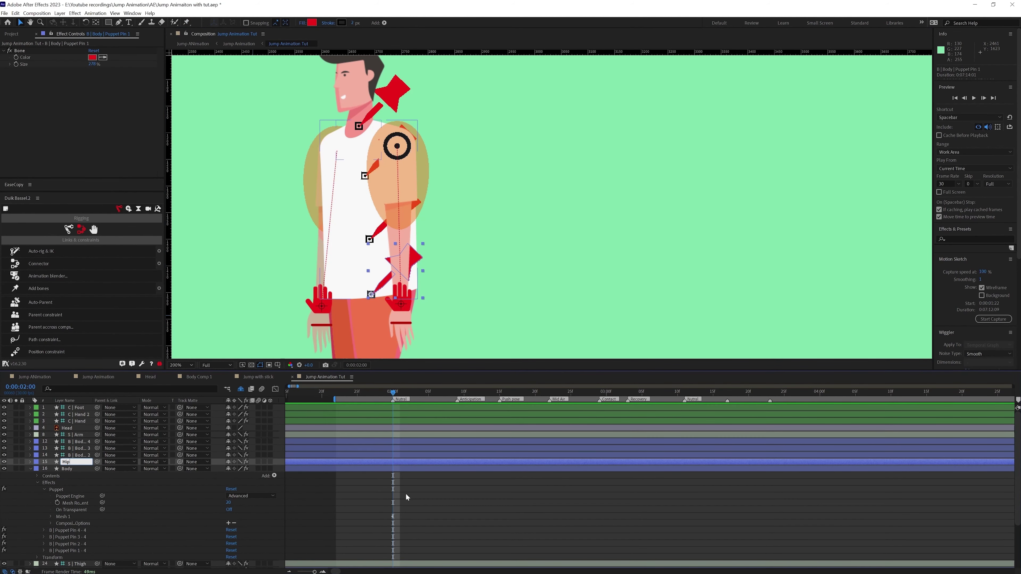
Name the torso bones Hip, Spine and Chest.
key("Return")
key("ctrl+Up")
type("Spine")
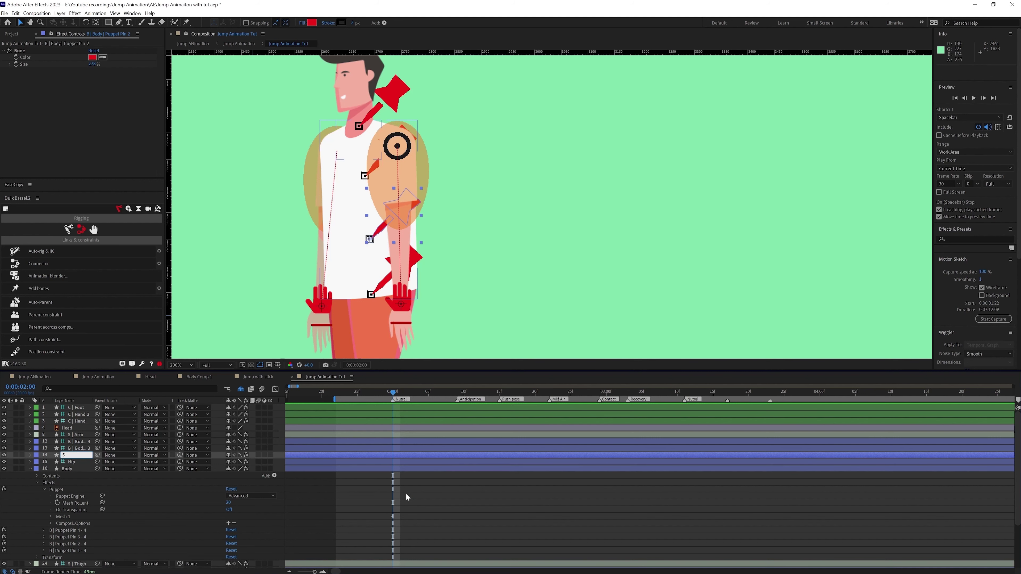
key("Return")
key("ctrl+Up")
key("Return")
type("Chest")
key("Return")
key("ctrl+Up")
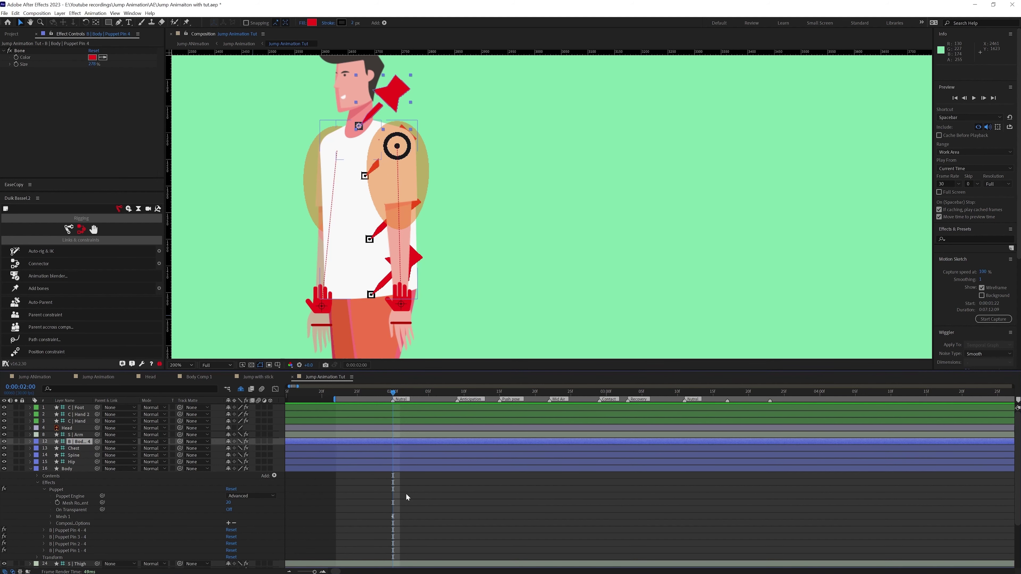
key("Return")
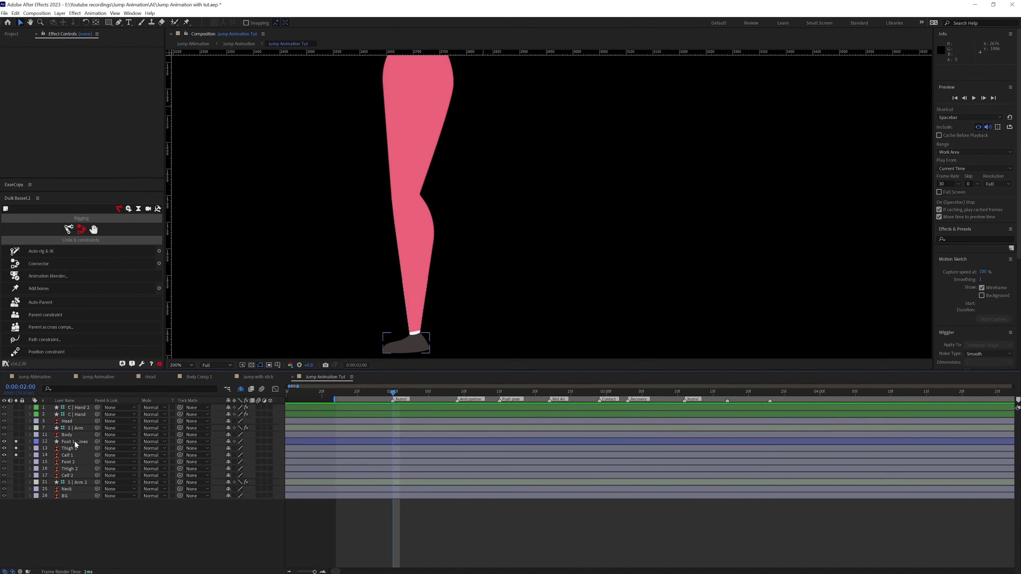
Place four puppet pins on Foot 1 Outlines (ankle, middle, heel, toe) and convert them to Duik bones.
left_click(76, 441)
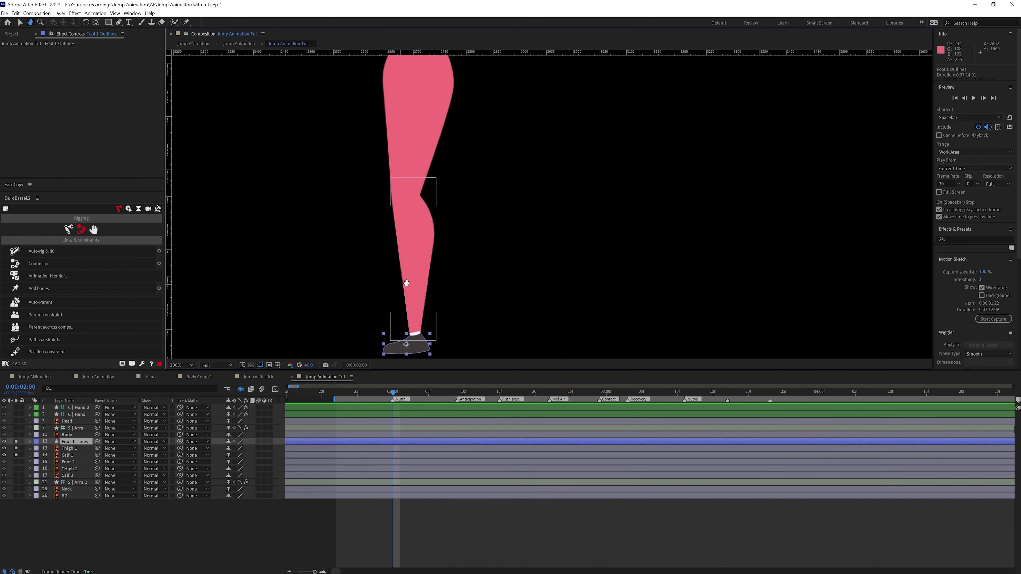
scroll(406, 342, "up", 2)
key("ctrl+p")
left_click(331, 253)
left_click(305, 277)
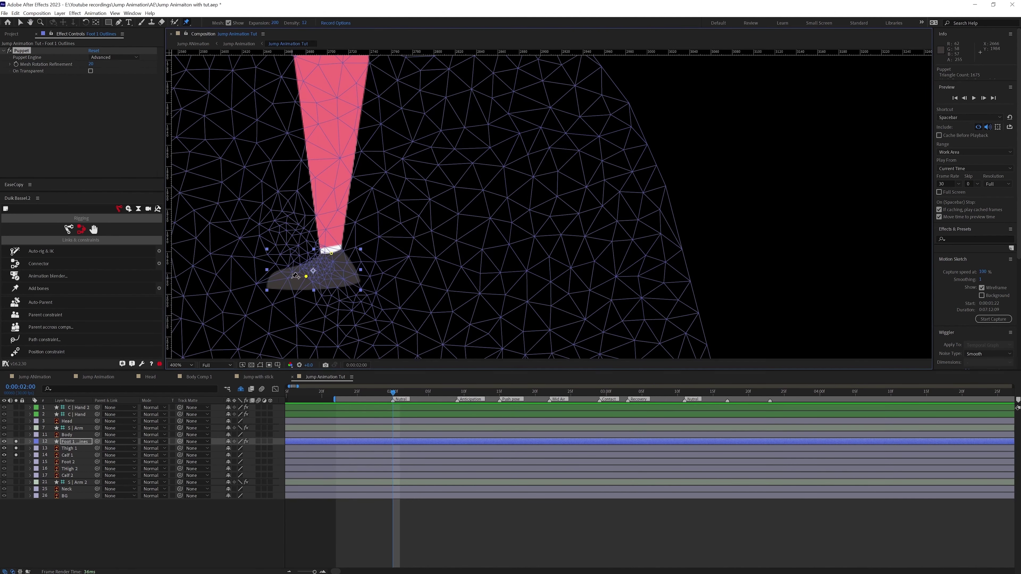
left_click(270, 284)
left_click(356, 280)
left_click(30, 442)
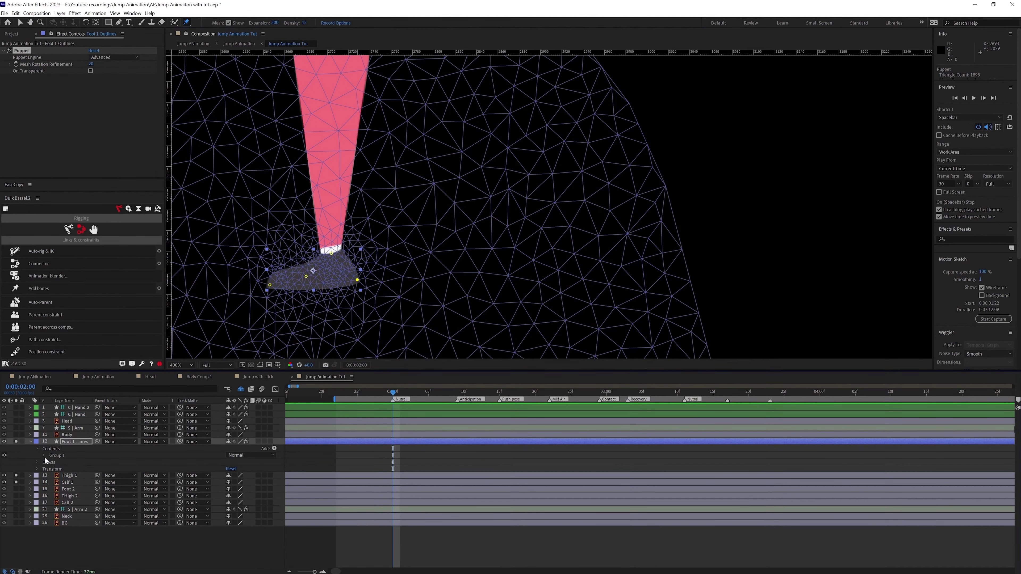
left_click(47, 482)
left_click(47, 292)
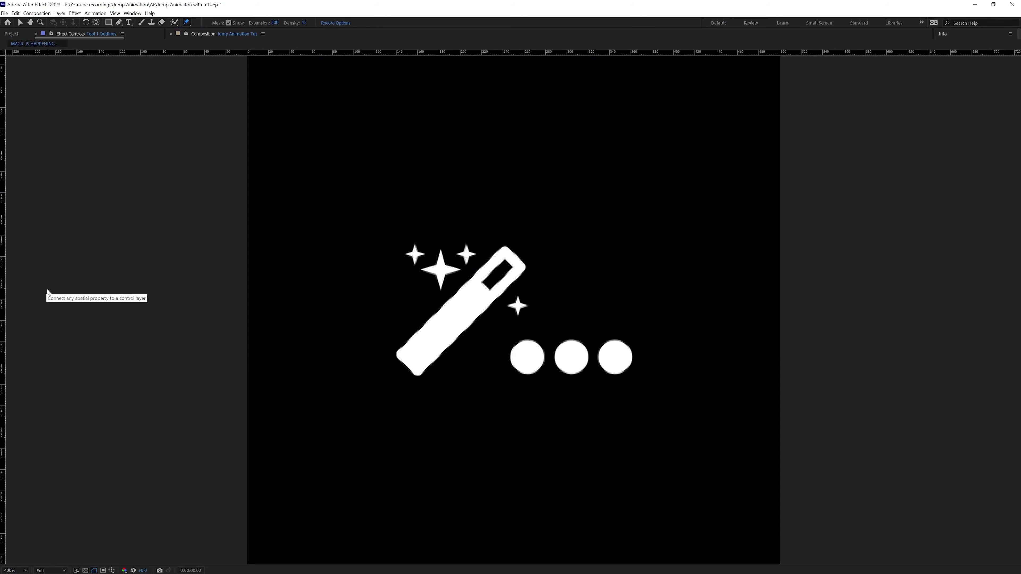
Name the foot bones Foot, Toe and Toe tip, and parent the Heel bone to Foot.
left_click(82, 462)
key("Return")
key("Return")
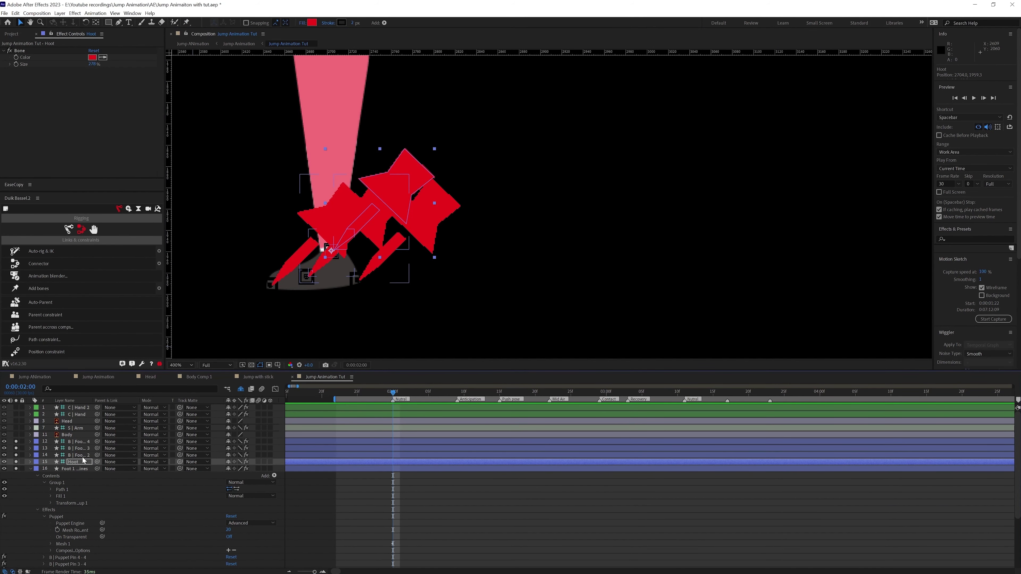
type("ot")
left_click(83, 456)
type("Toe")
key("Return")
key("ctrl+Up")
key("Return")
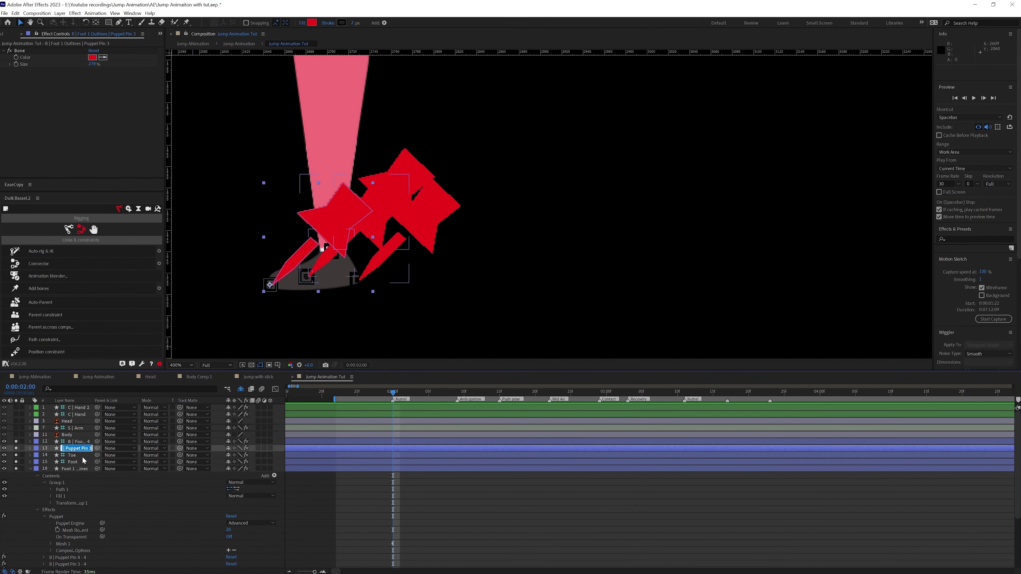
key("Return")
key("ctrl+Up")
key("Return")
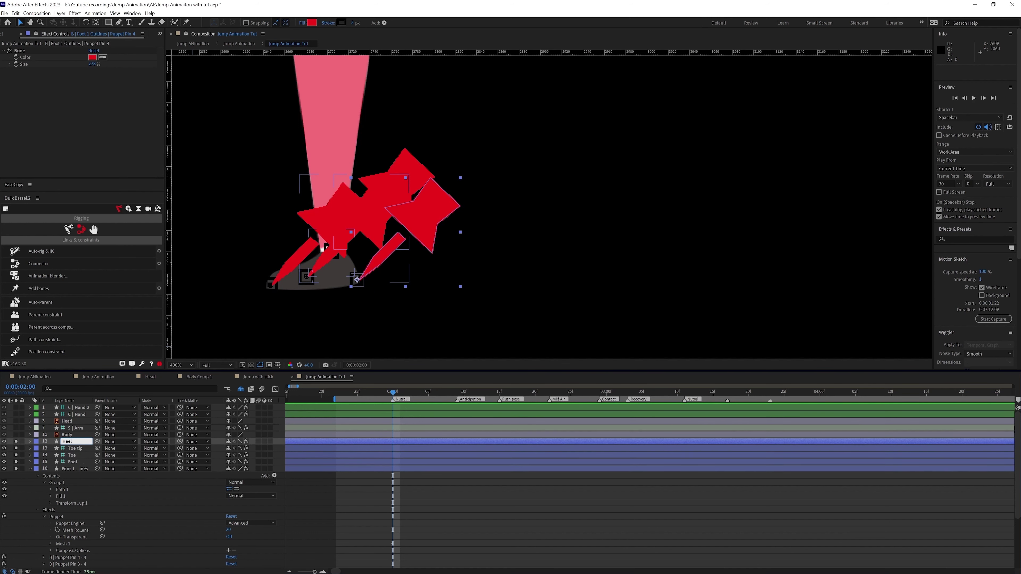
left_click_drag(97, 442, 76, 463)
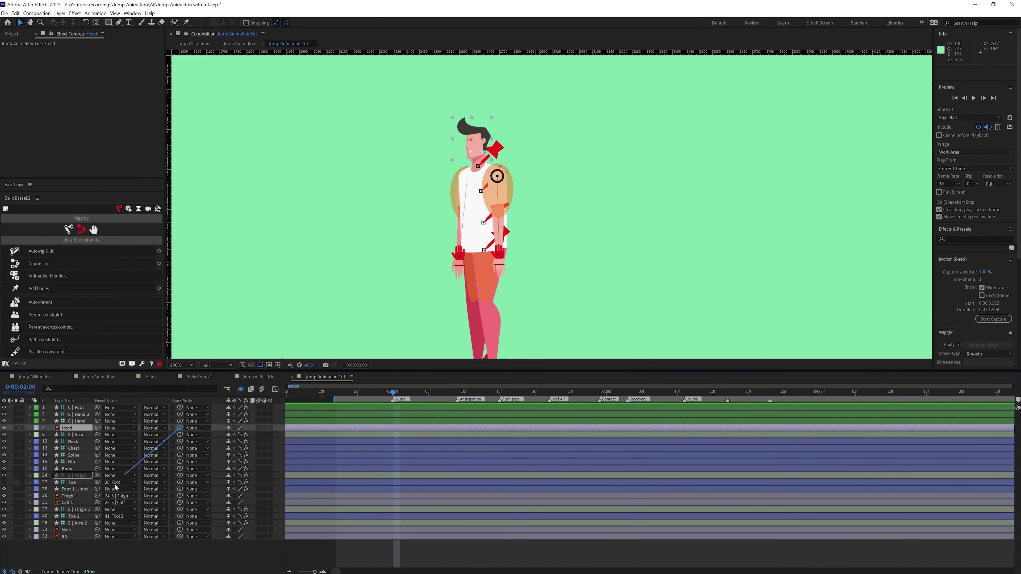
Parent Head to the Neck bone and both arm bones to Chest.
left_click_drag(115, 487, 97, 530)
key("ctrl+z")
left_click_drag(97, 428, 77, 442)
left_click(78, 436)
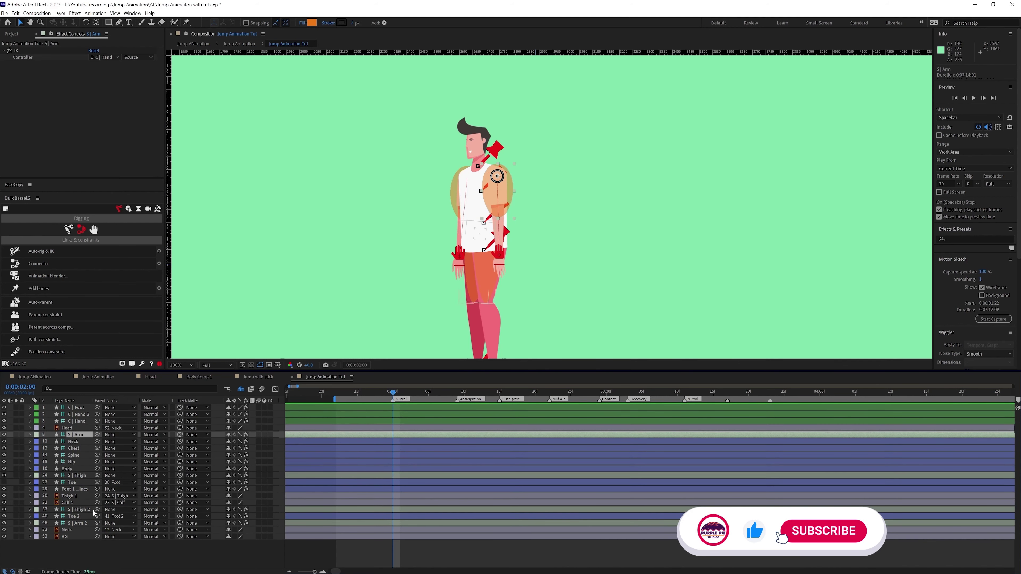
left_click(79, 523, "ctrl")
left_click_drag(98, 435, 74, 448)
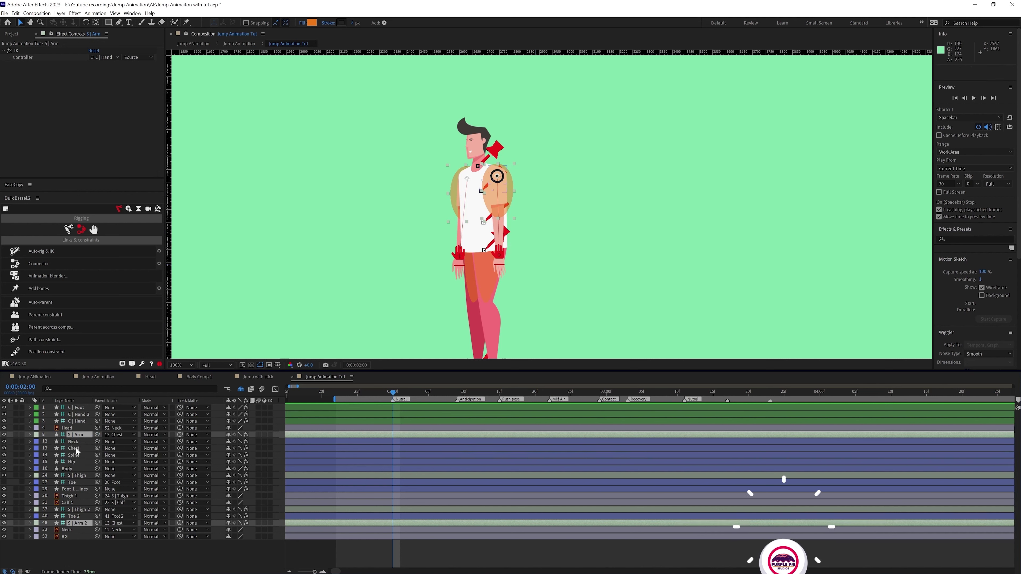
Parent both thigh bones to Hip and Neck to Chest, then test-lower the hip and undo.
left_click(80, 475)
left_click(85, 509, "ctrl")
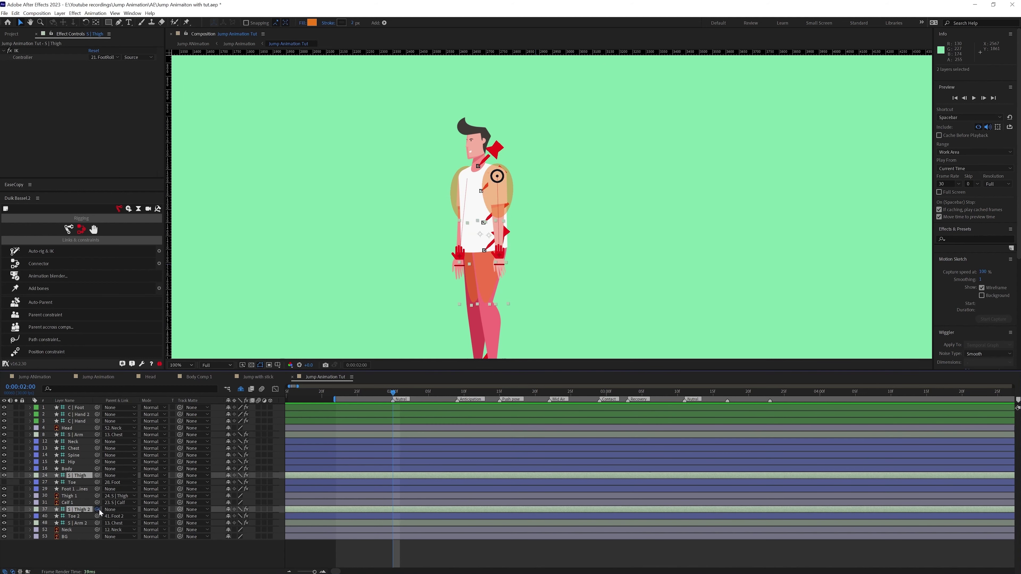
left_click(73, 462)
left_click_drag(505, 232, 503, 246)
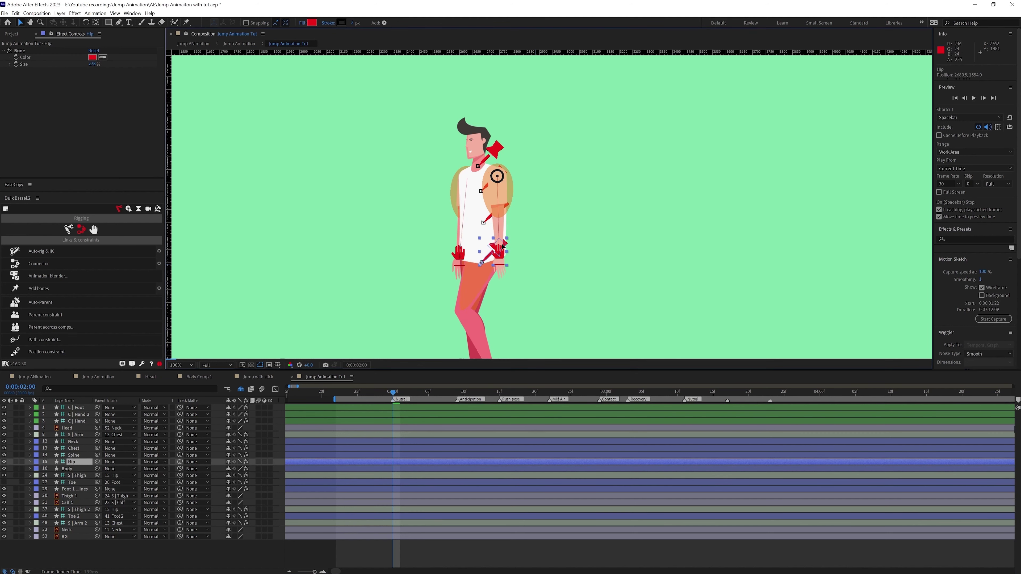
left_click_drag(96, 462, 101, 450)
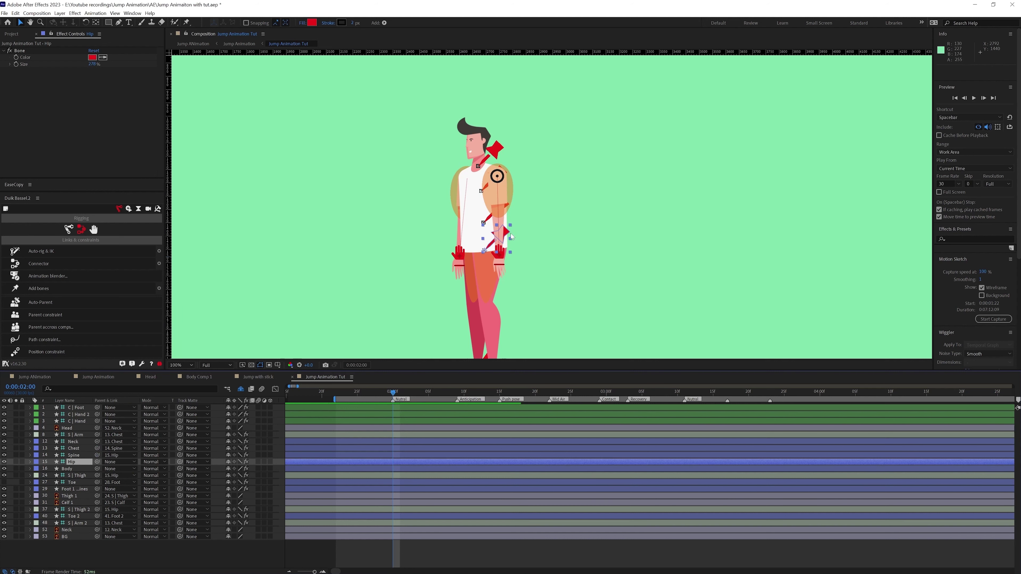
left_click_drag(511, 237, 504, 246)
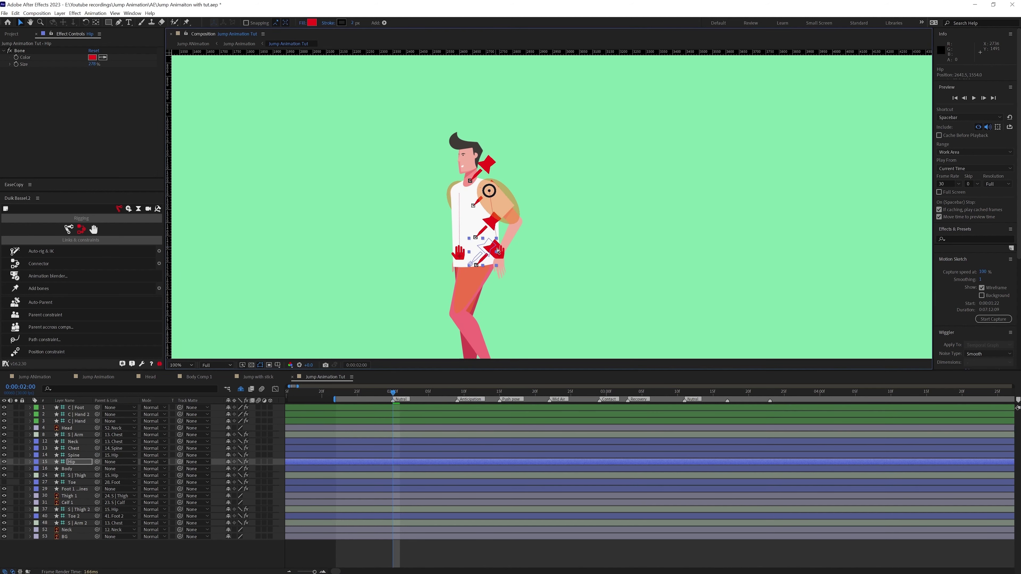
key("ctrl+z")
left_click_drag(517, 239, 435, 194)
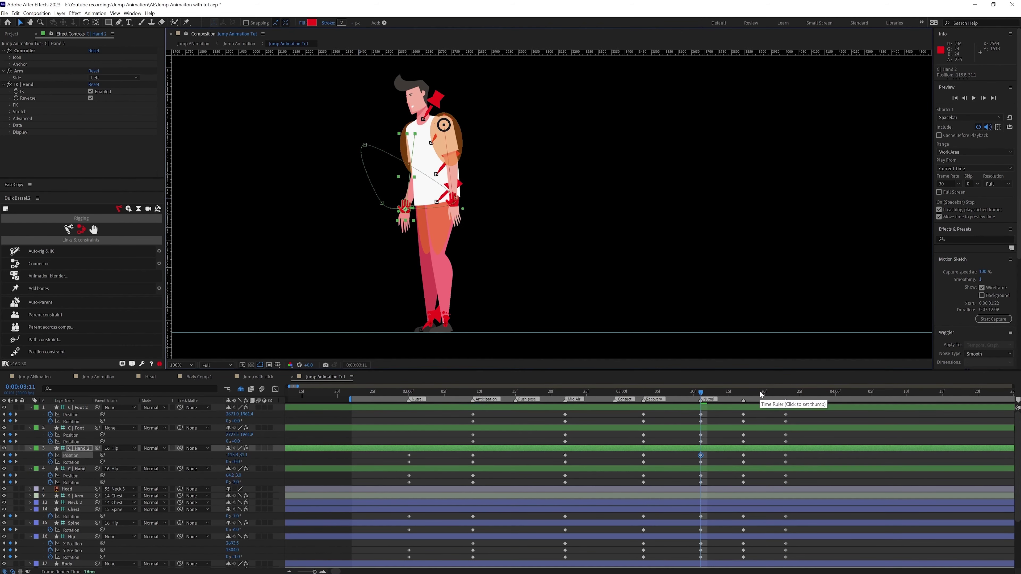
Select the chest and spine rotation keyframes to hold them between poses.
left_click(743, 392)
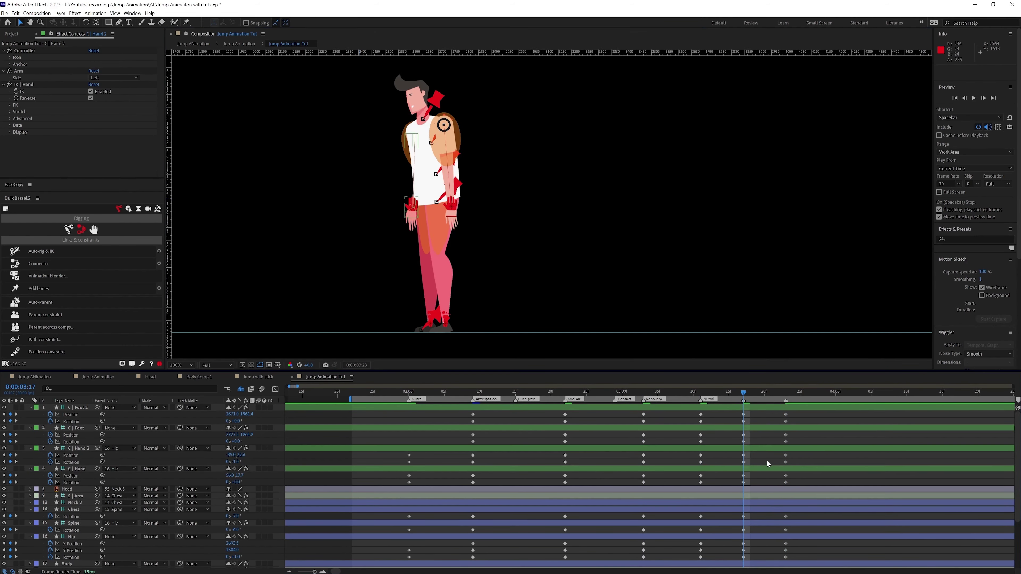
scroll(720, 527, "down", 1)
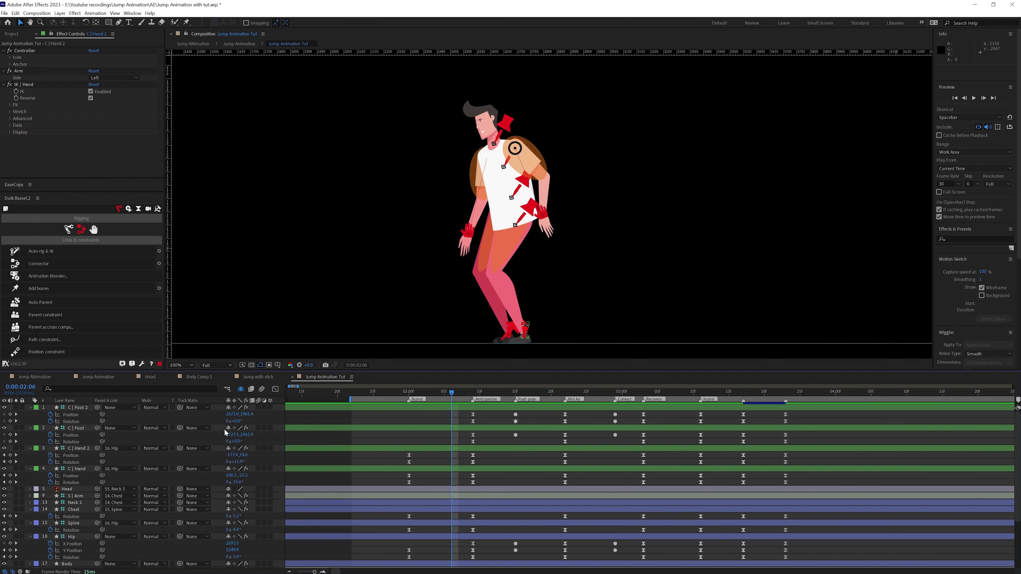
Curve both foot controllers' motion-path arcs through their mid-air position keyframes.
left_click(473, 414)
left_click(435, 144)
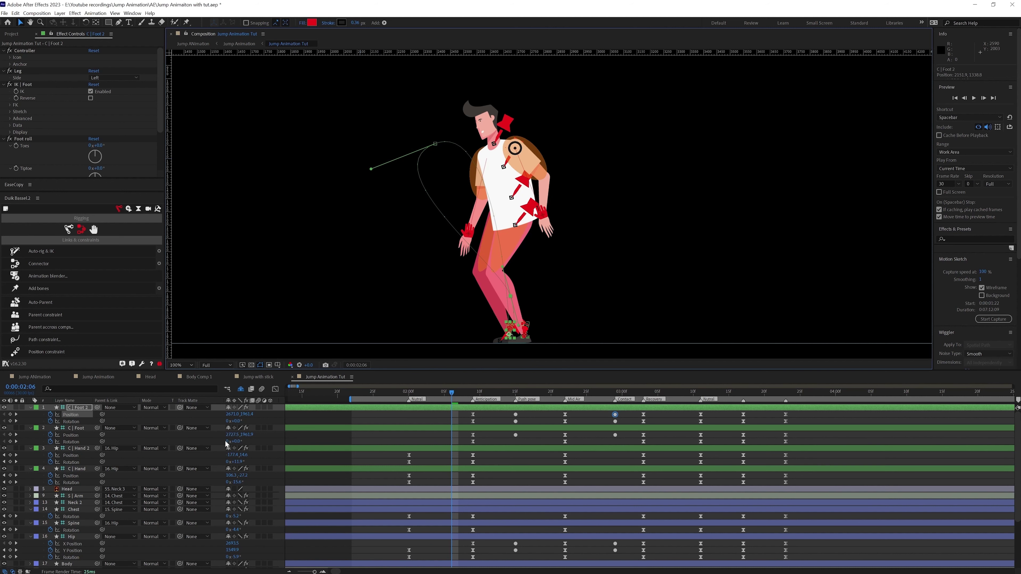
left_click(473, 434)
key("space")
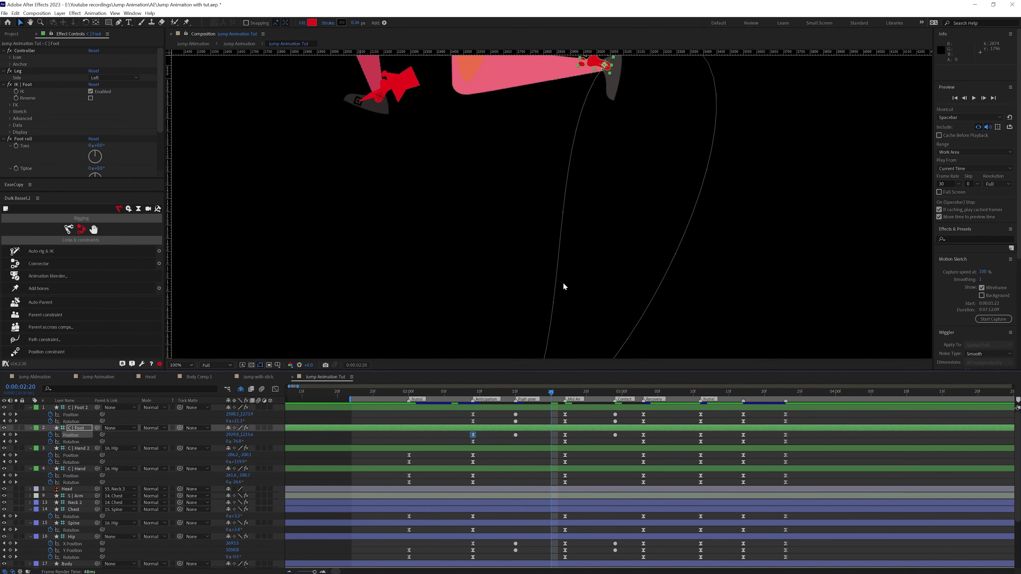
scroll(563, 286, "down", 2)
left_click(581, 166)
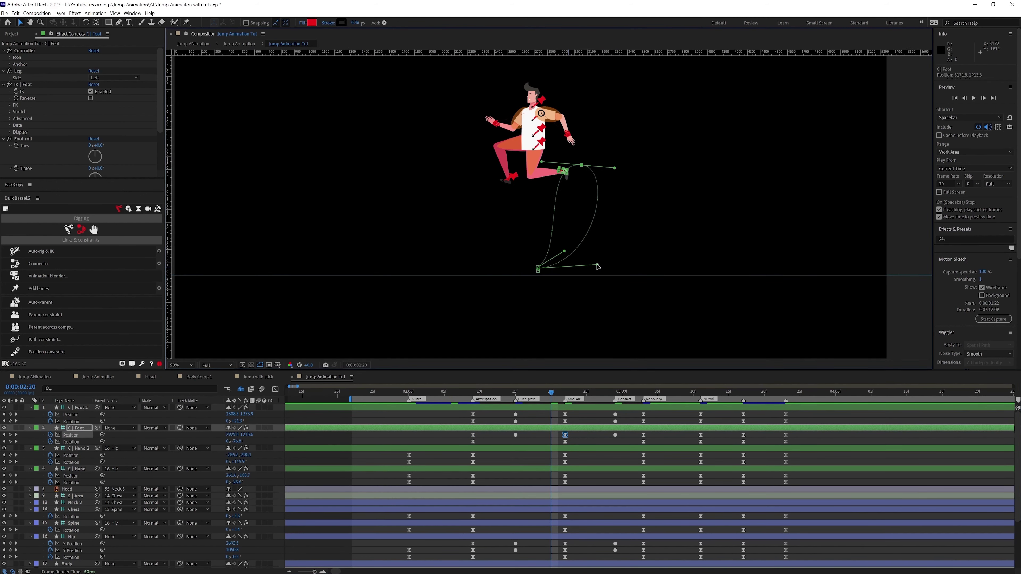
Curve the second hand's motion path through its mid-air keyframe and collapse the layer properties.
left_click(71, 455)
scroll(506, 266, "up", 2)
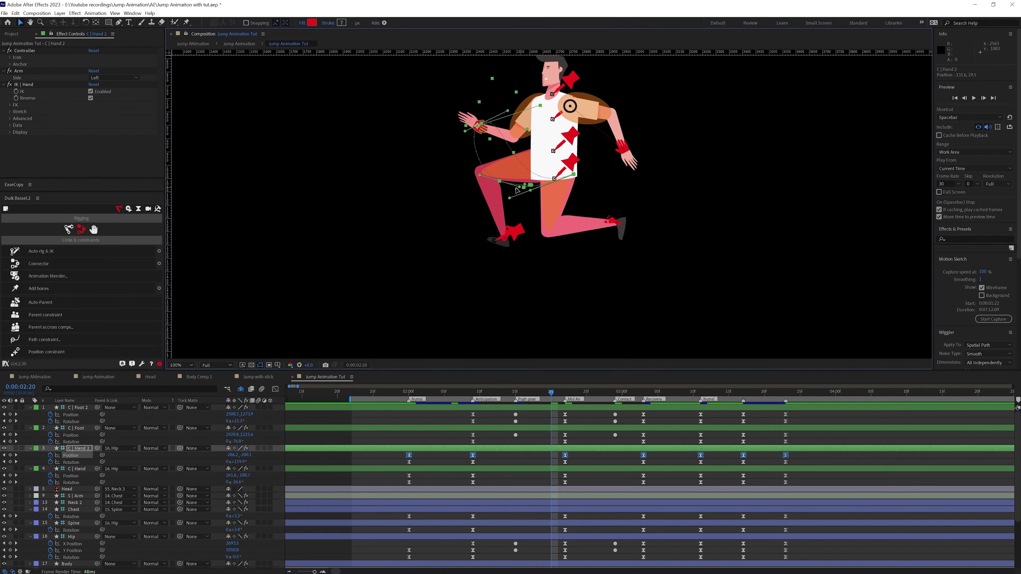
left_click(623, 149)
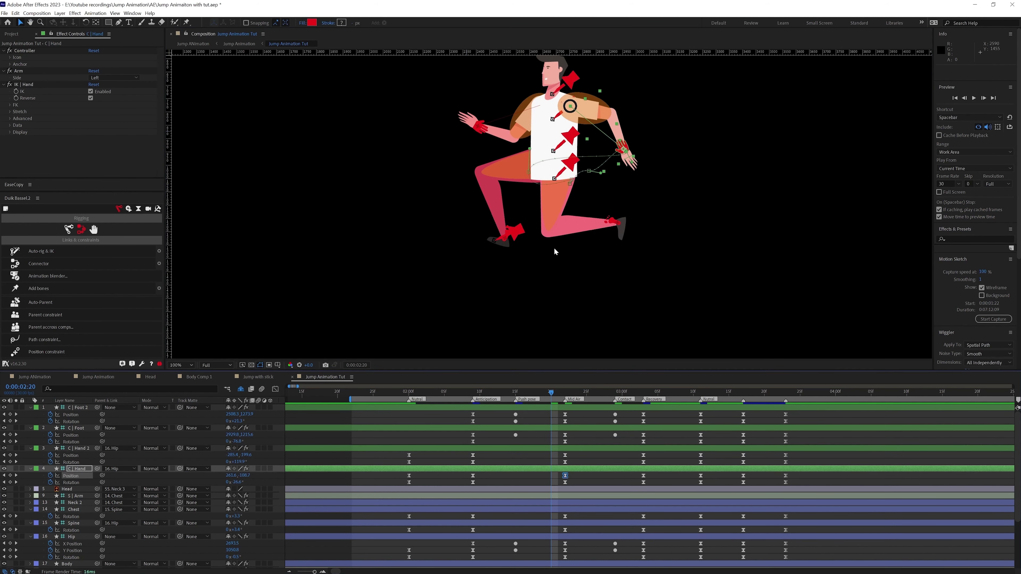
scroll(552, 206, "up", 2)
scroll(646, 122, "down", 2)
key("u")
left_click(437, 475)
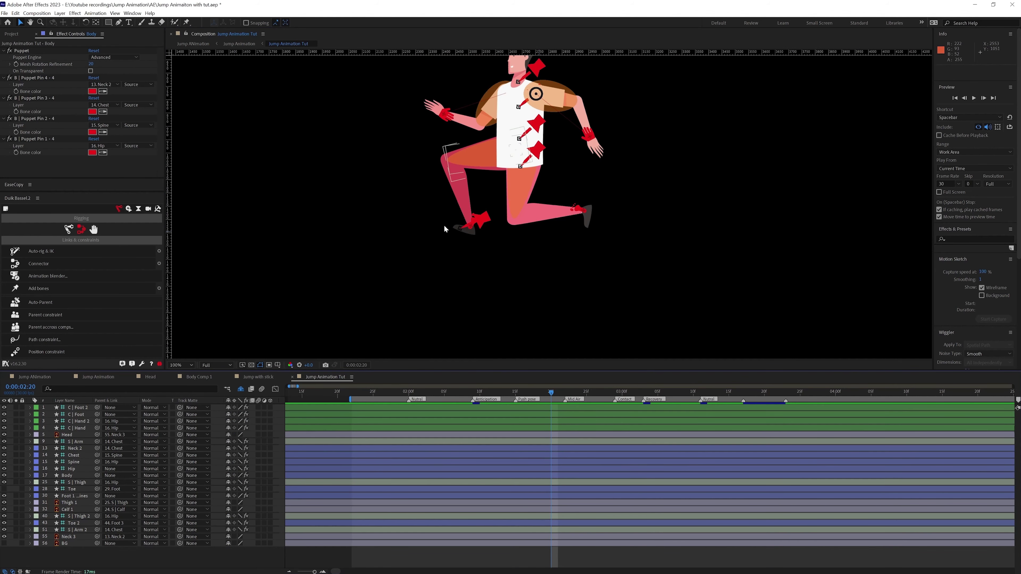
Reveal both thigh bones' position keyframes and open the body outline path at the anticipation pose.
left_click(70, 484)
left_click(73, 516, "ctrl")
key("u")
key("j")
key("j")
key("k")
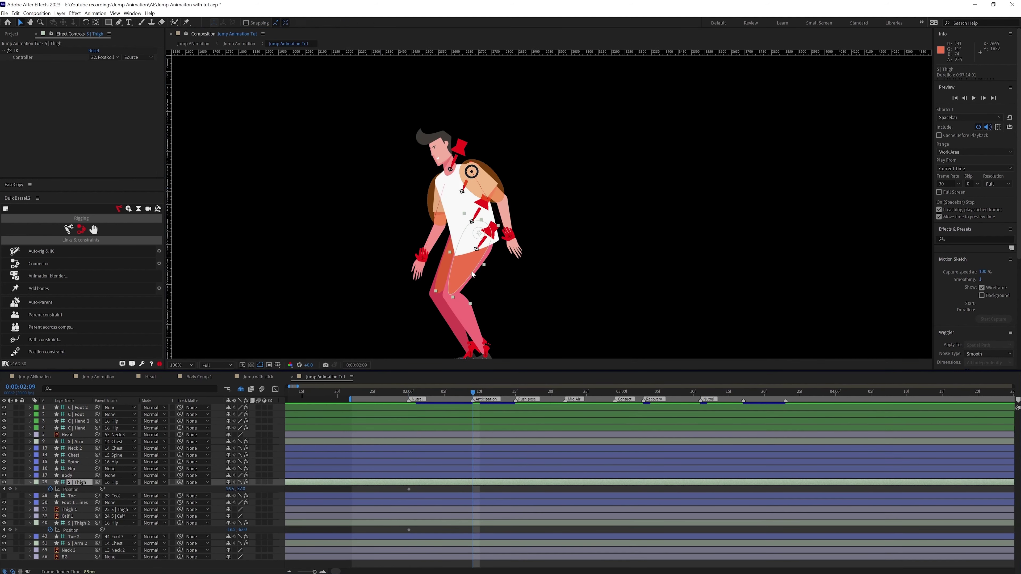
left_click(460, 259)
double_click(462, 225)
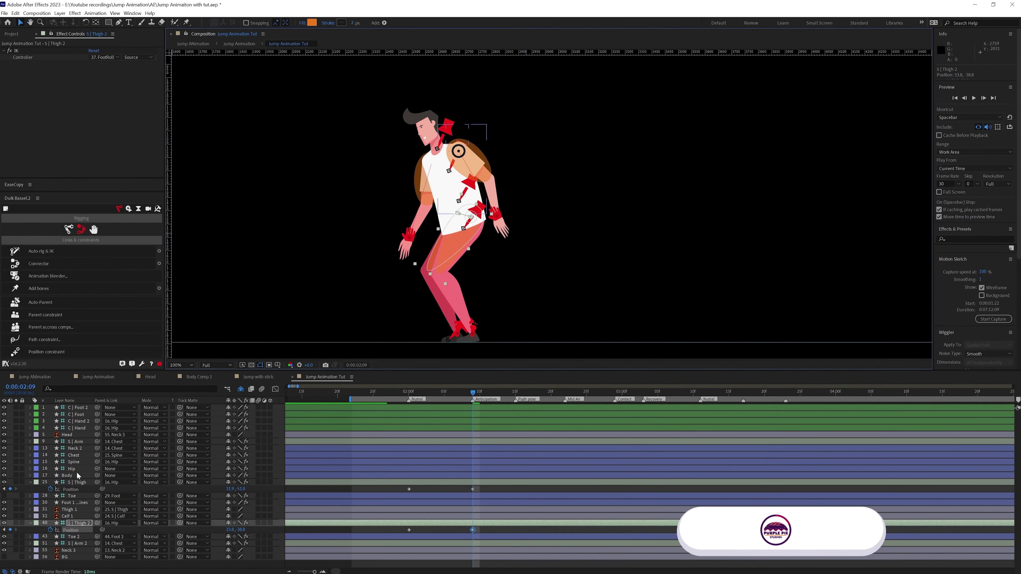
Copy the Body path keyframe and paste it at the following poses through push-off.
key("j")
key("ctrl+v")
key("k")
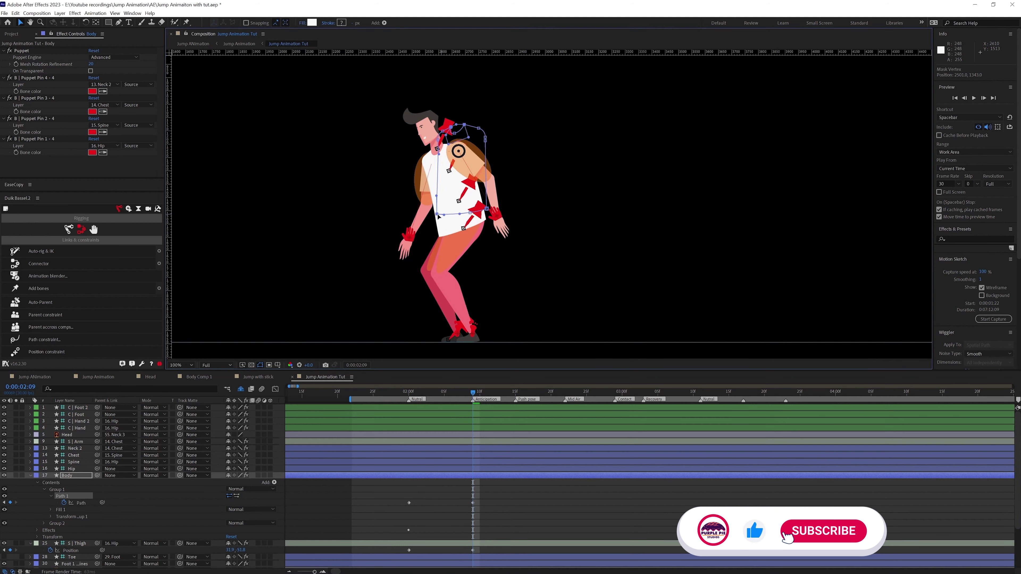
key("k")
key("ctrl+v")
scroll(563, 503, "down", 1)
scroll(563, 503, "down", 1)
Keyframe both thigh positions at the poses leading into Mid Air.
key("k")
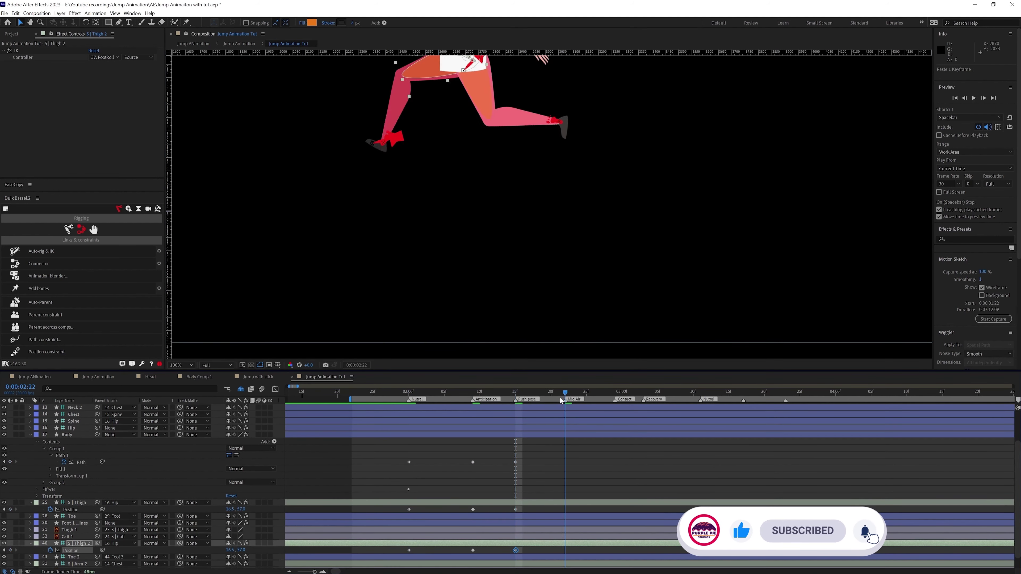
key("j")
key("ctrl+v")
key("k")
scroll(517, 208, "up", 3)
Move both thighs for the mid-air pose and reshape the body outline to fit them.
left_click_drag(406, 189, 418, 200)
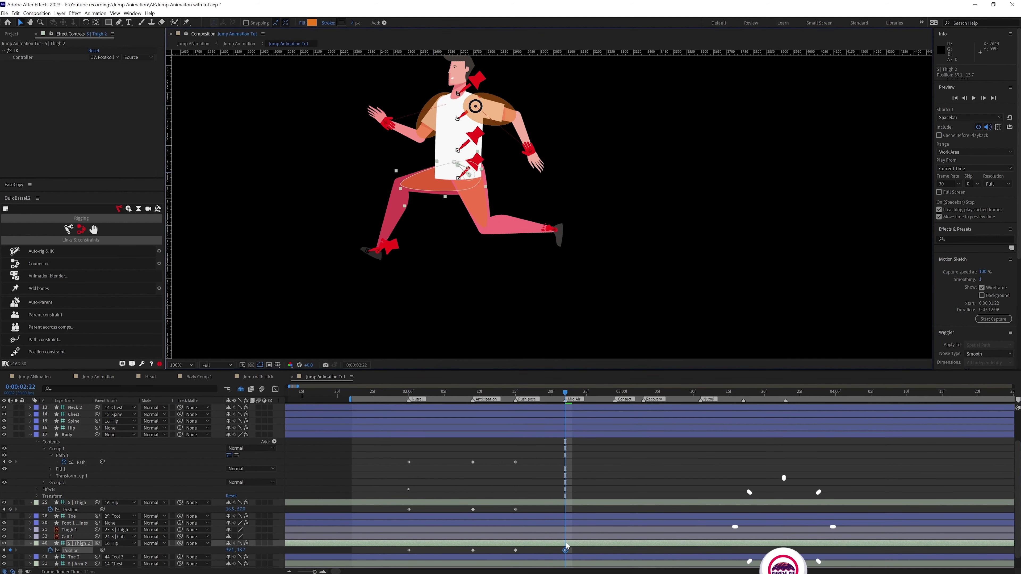
left_click_drag(471, 218, 467, 194)
left_click(62, 455)
left_click_drag(433, 316, 429, 313)
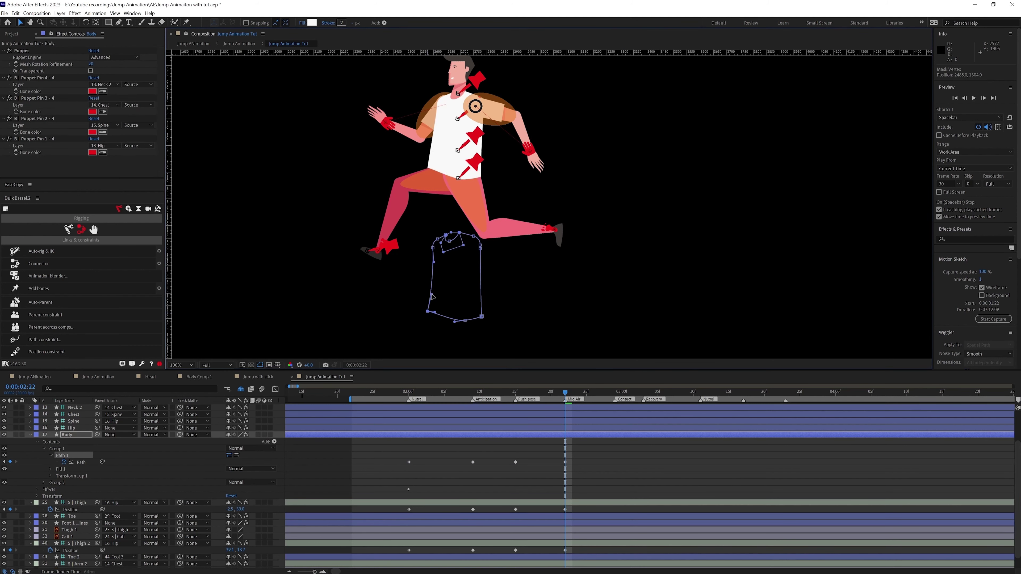
key("ctrl+shift+a")
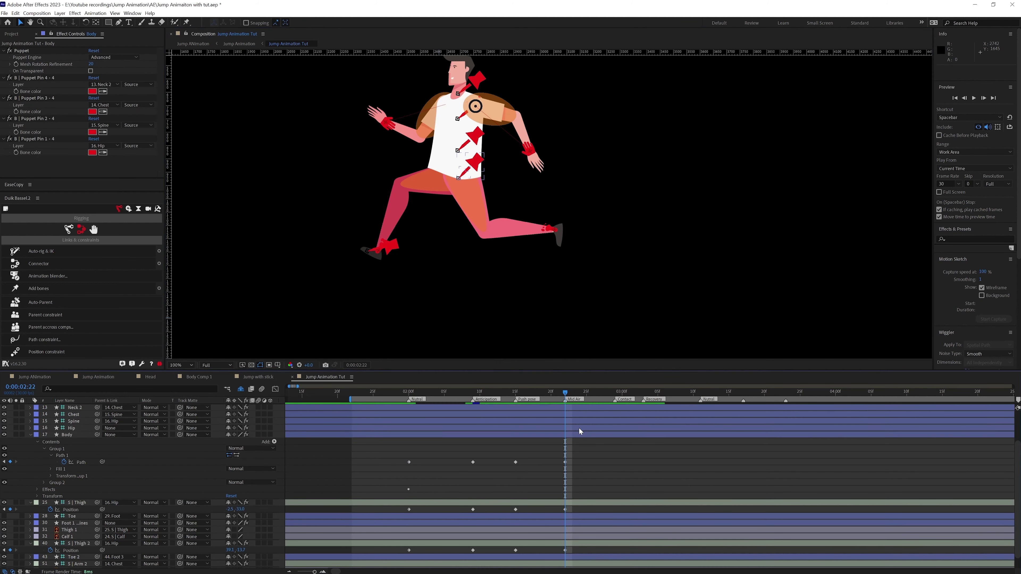